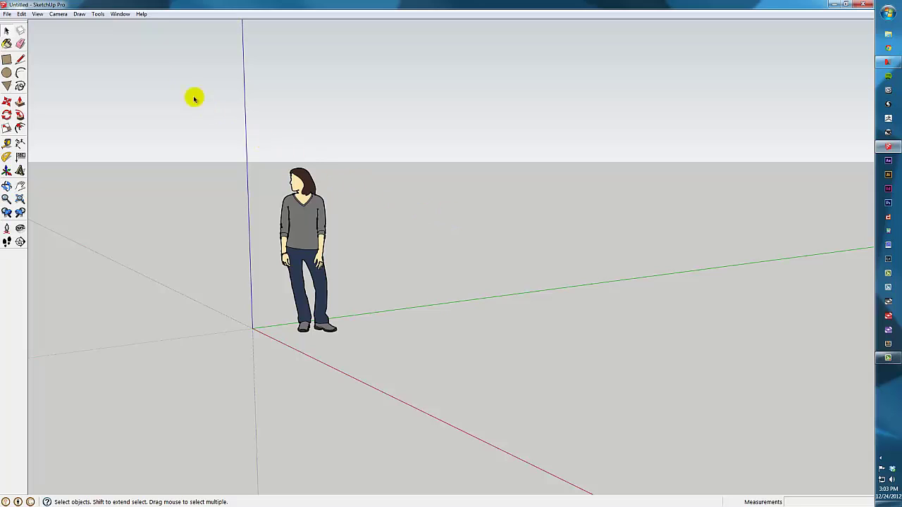
Choose Photoshop from the Adobe Photoshop CS6 (64 Bit) folder as the default image editor in the system preferences.
left_click(119, 15)
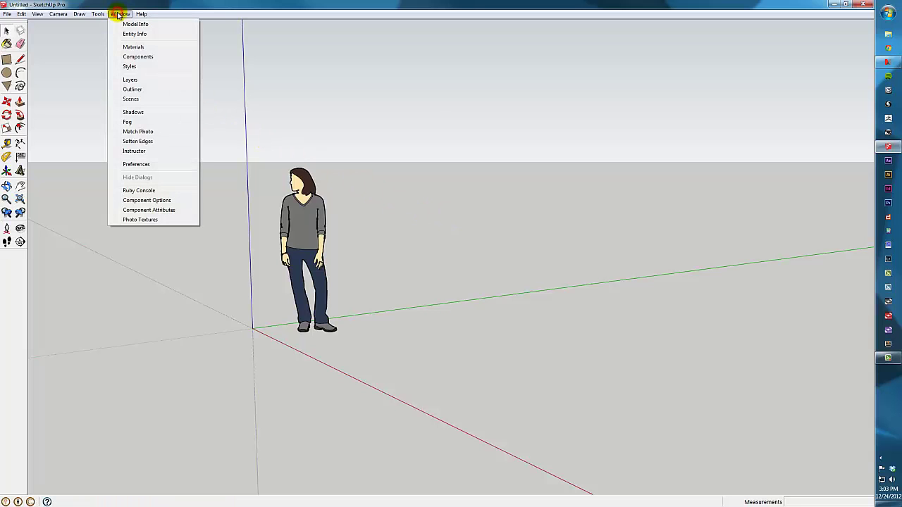
left_click(137, 164)
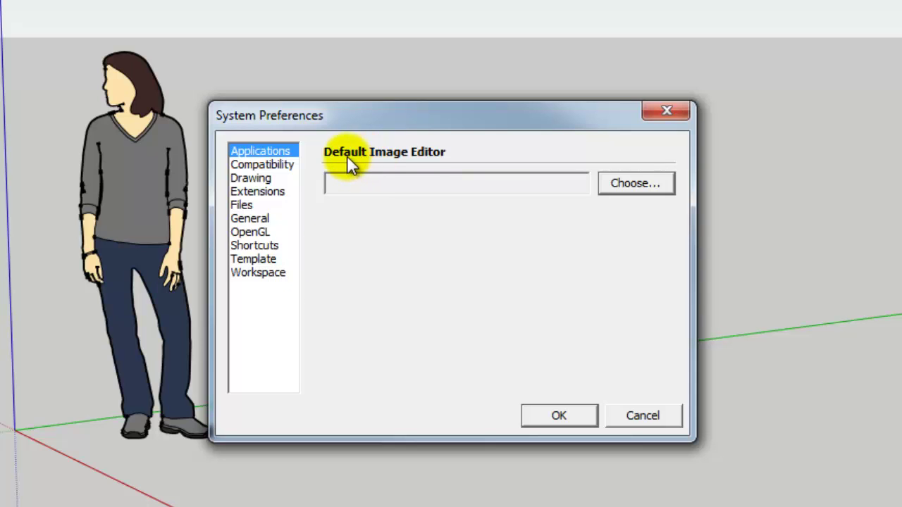
left_click(643, 186)
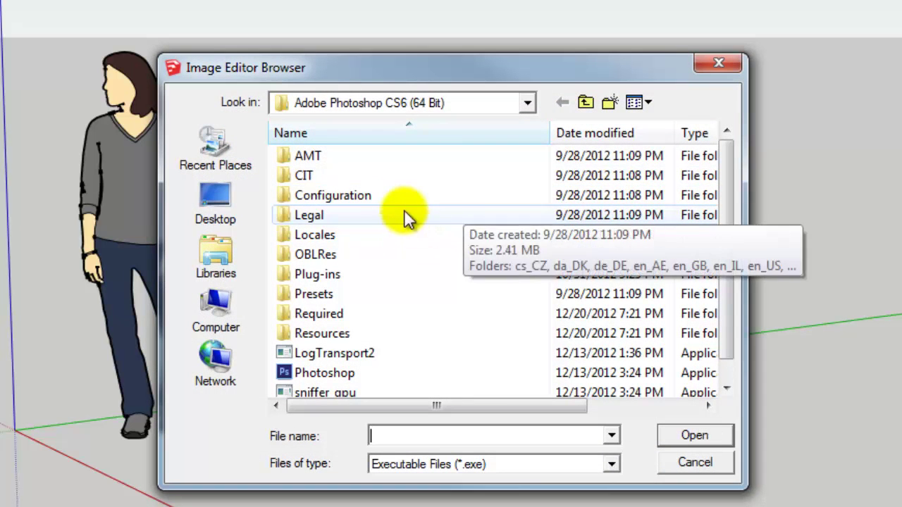
left_click(394, 102)
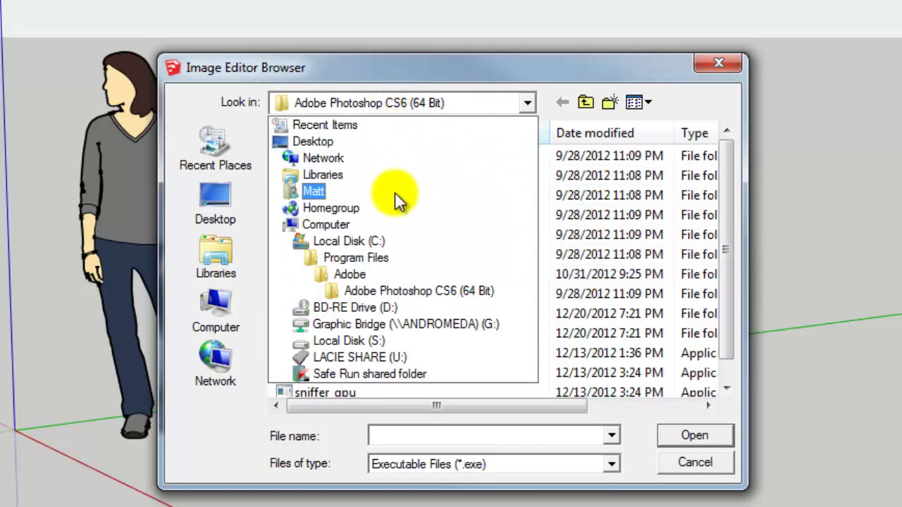
left_click(428, 290)
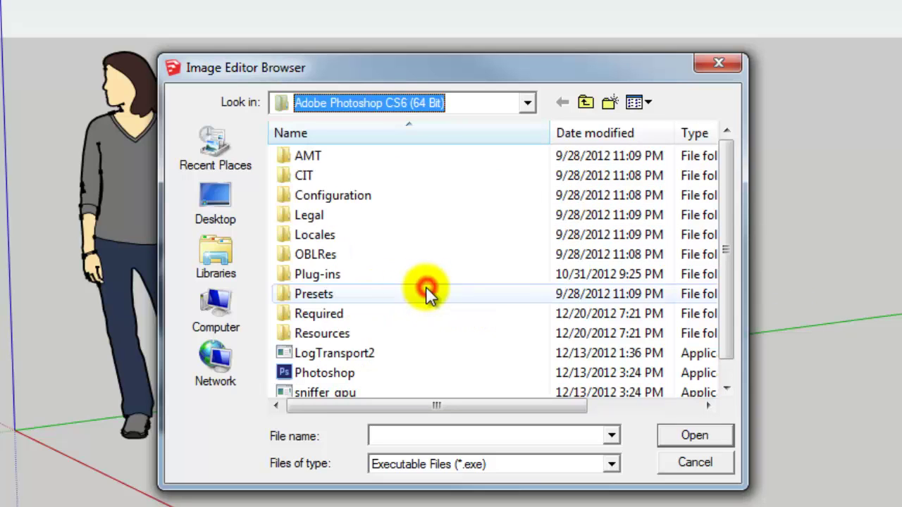
left_click(323, 374)
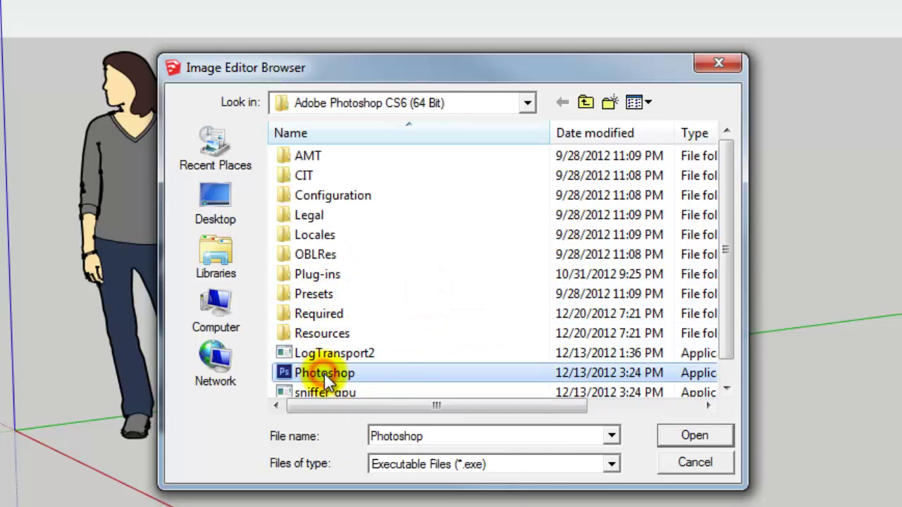
left_click(713, 435)
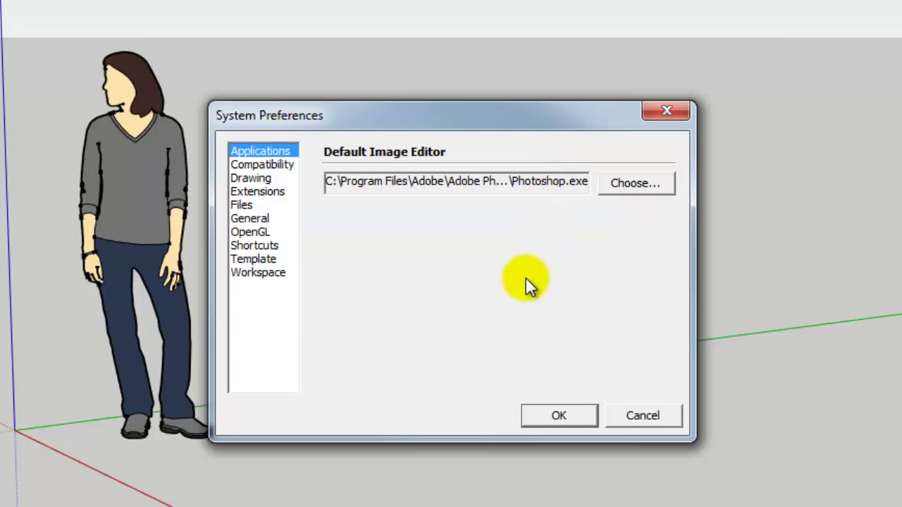
Examine the Extensions, Files, General, Shortcuts, Template and Workspace preferences, and cancel the preferences dialog.
left_click(275, 191)
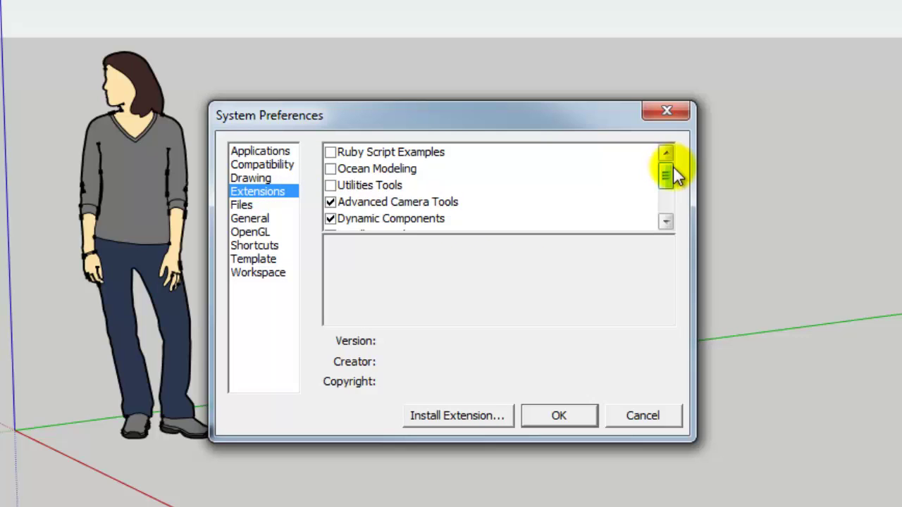
mouse_move(671, 169)
left_mouse_down()
mouse_move(671, 190)
mouse_move(667, 161)
left_mouse_up()
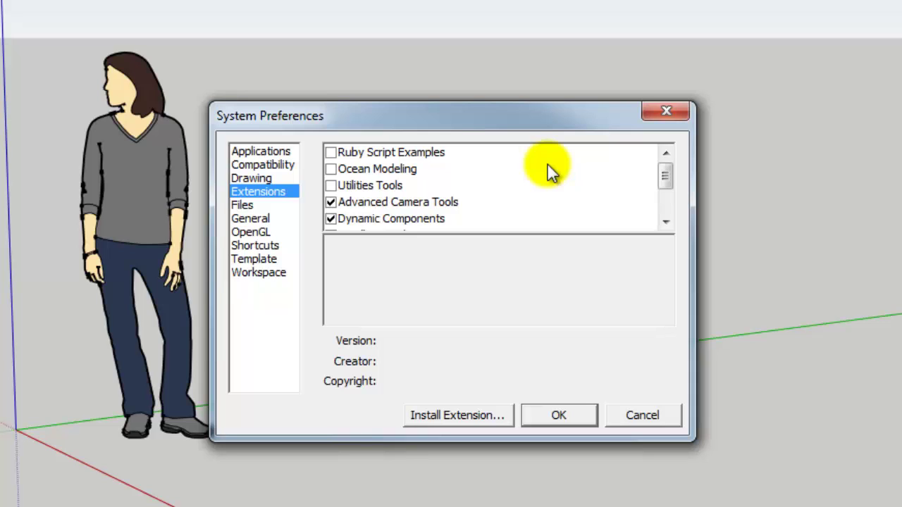
left_click(252, 206)
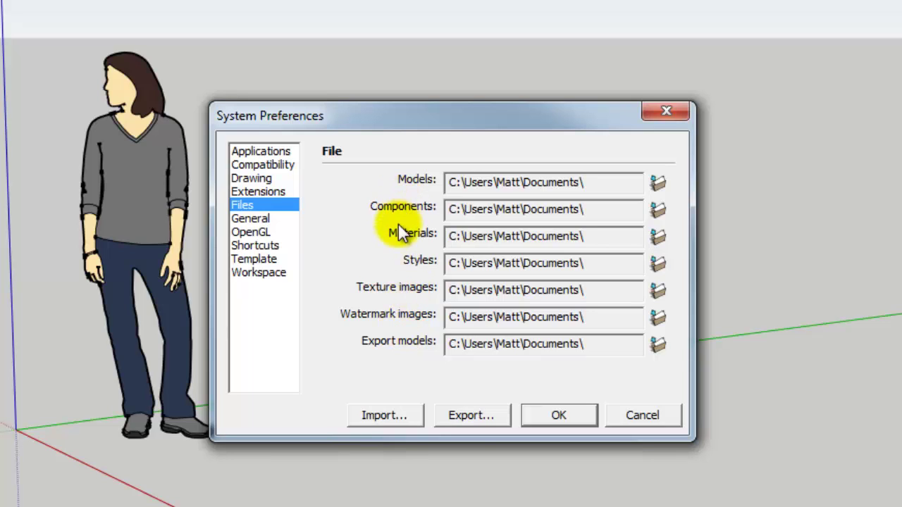
left_click(253, 220)
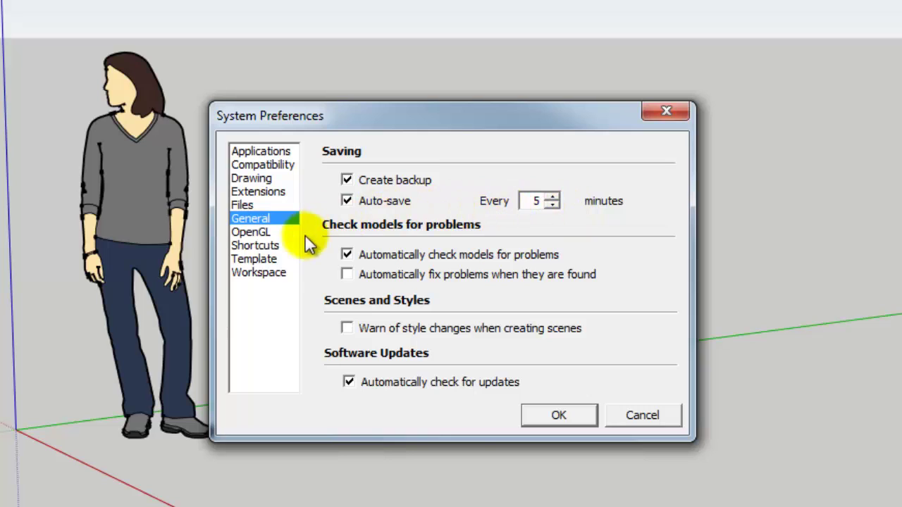
left_click(268, 246)
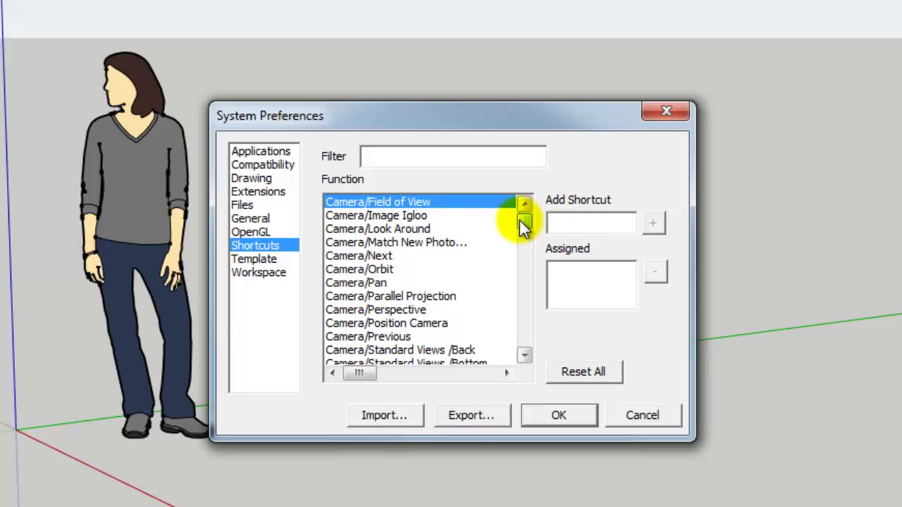
left_click(262, 260)
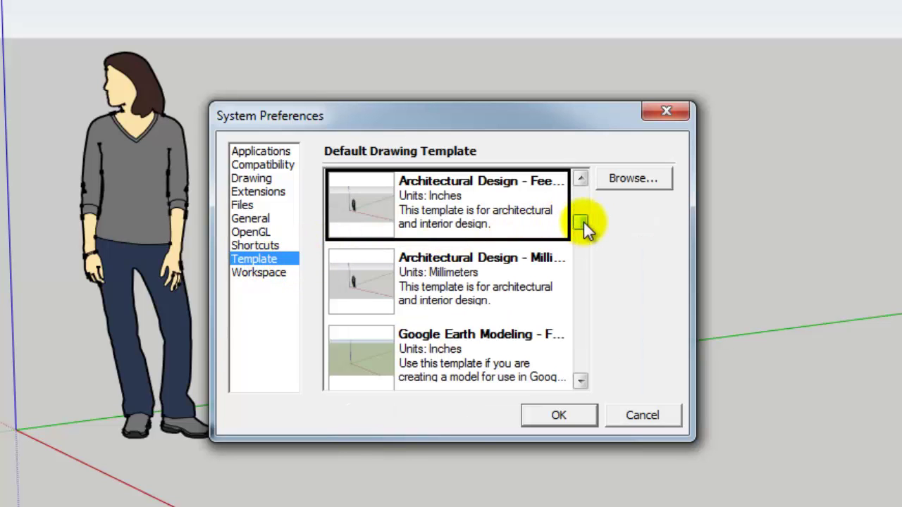
left_click_drag(581, 222, 584, 191)
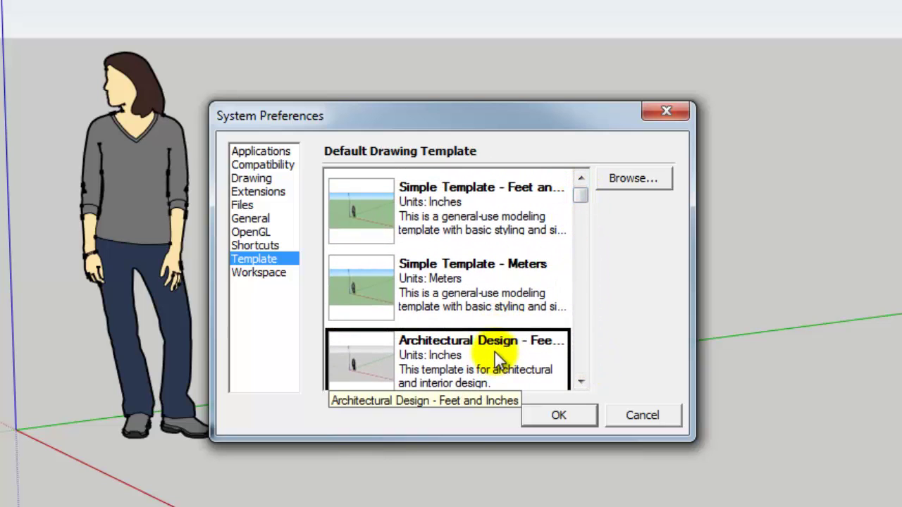
left_click(264, 272)
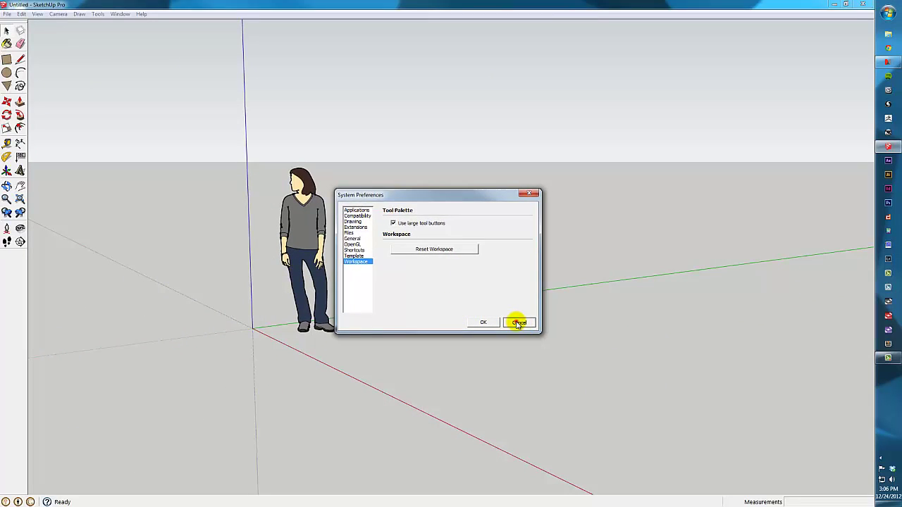
left_click(517, 321)
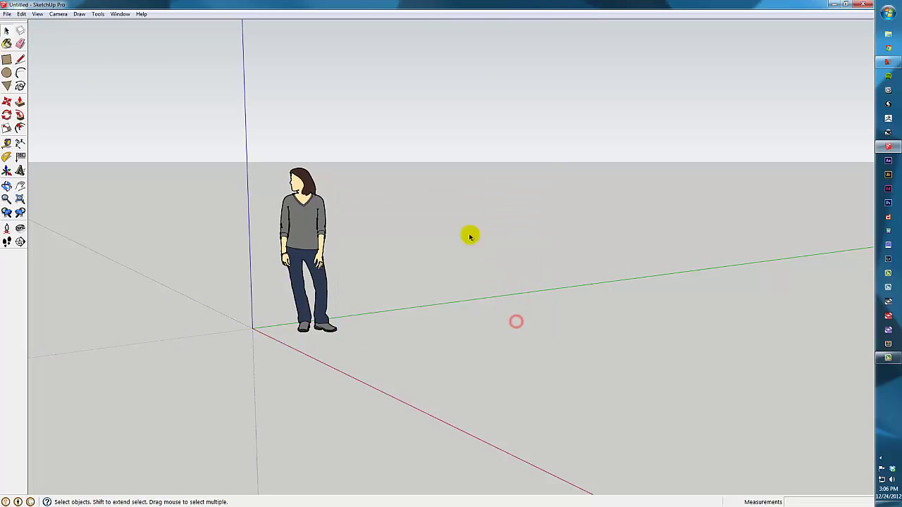
Open the model information and examine its Animation, Components, Credits, Dimensions and File settings.
left_click(118, 14)
left_click(134, 24)
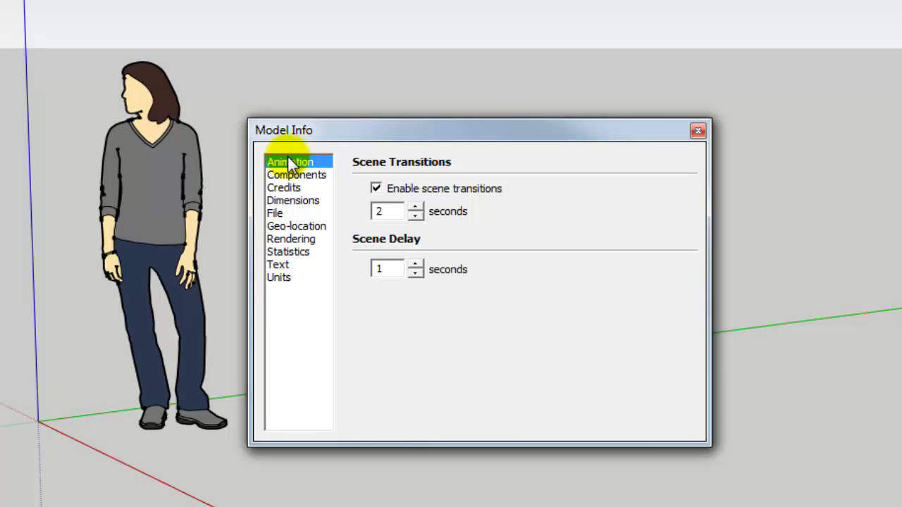
left_click(322, 177)
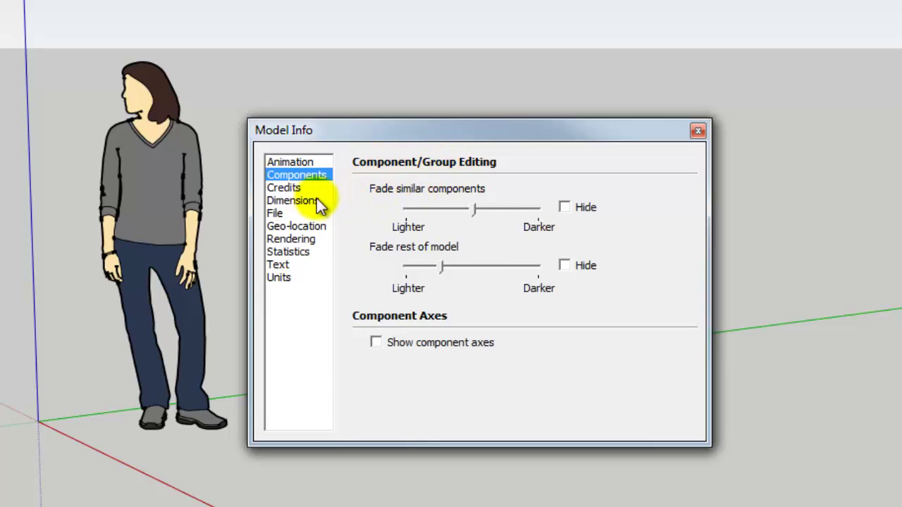
left_click(282, 187)
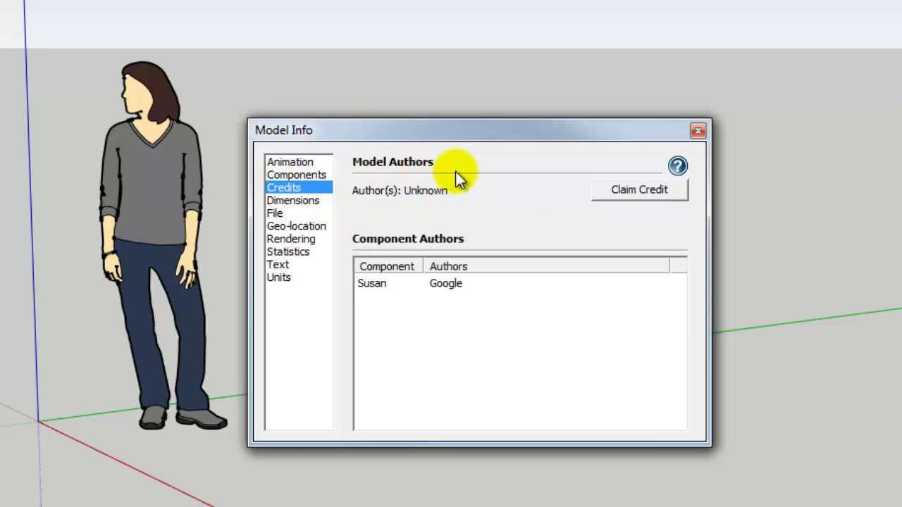
left_click(308, 201)
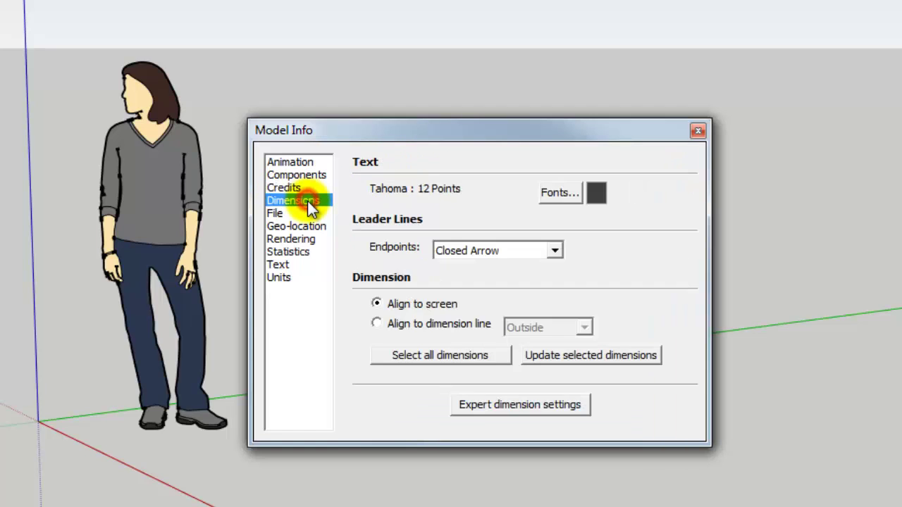
left_click(276, 214)
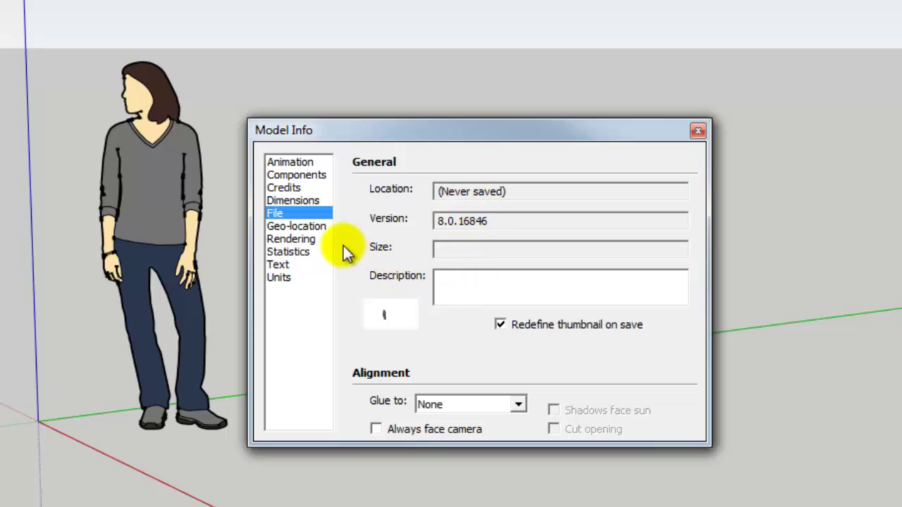
Examine the model's Geo-location, Rendering, Statistics, Text and Units settings, and close the model information.
left_click(322, 228)
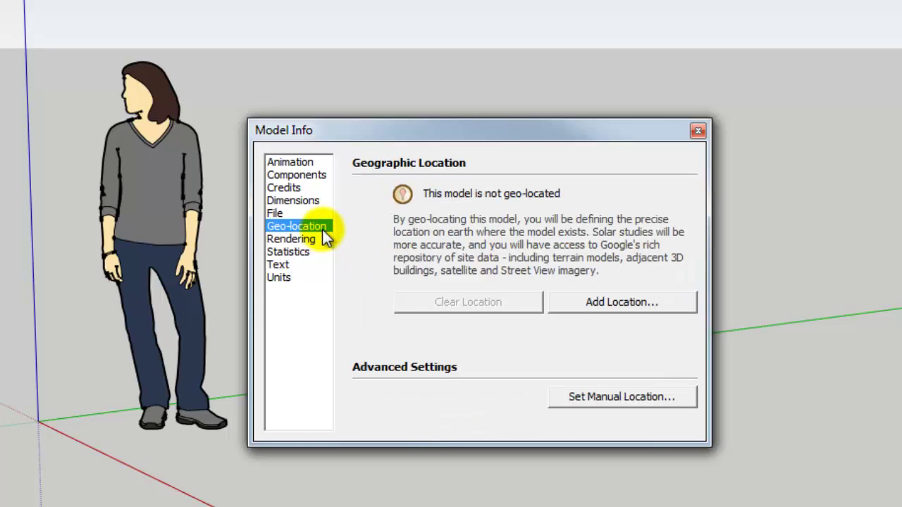
left_click(310, 241)
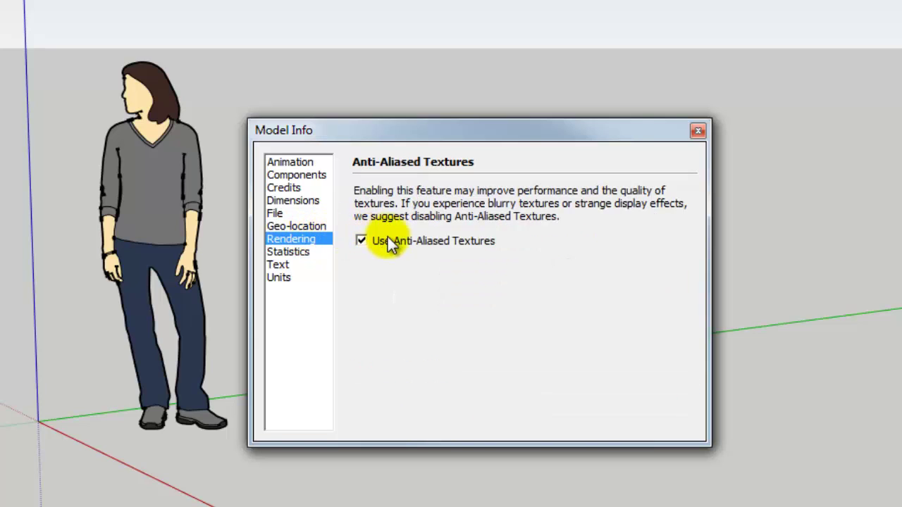
left_click(307, 252)
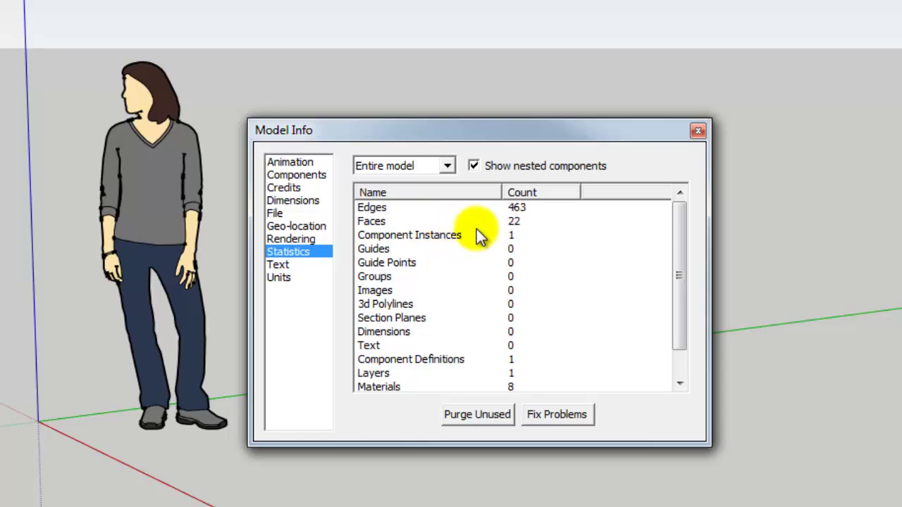
mouse_move(679, 223)
left_mouse_down()
mouse_move(677, 274)
mouse_move(678, 227)
left_mouse_up()
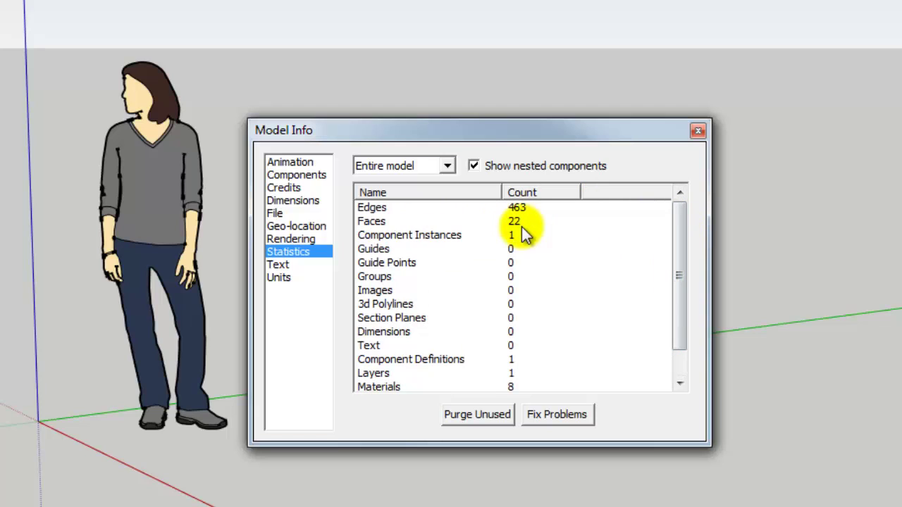
left_click(277, 265)
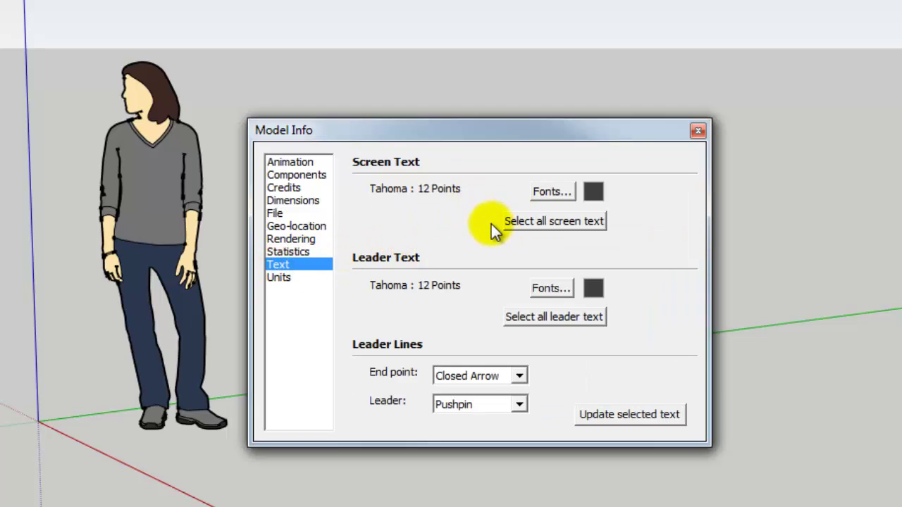
left_click(277, 280)
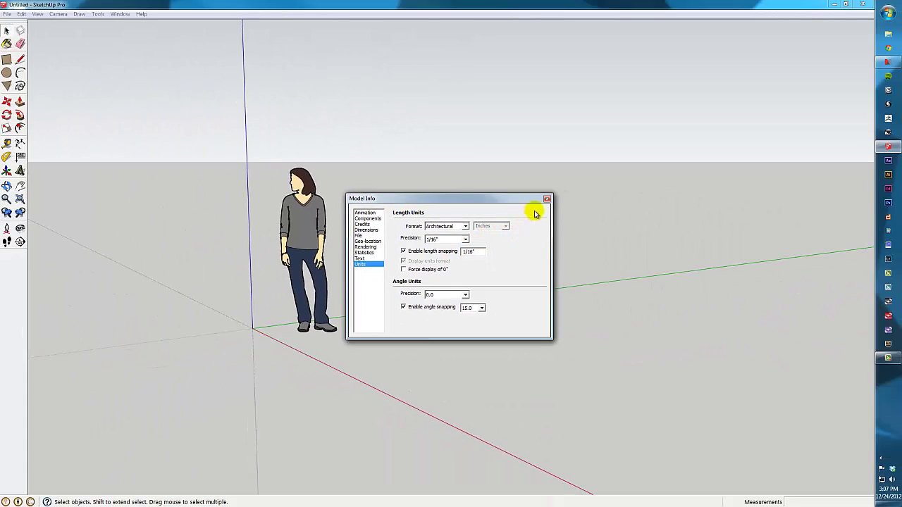
left_click(548, 199)
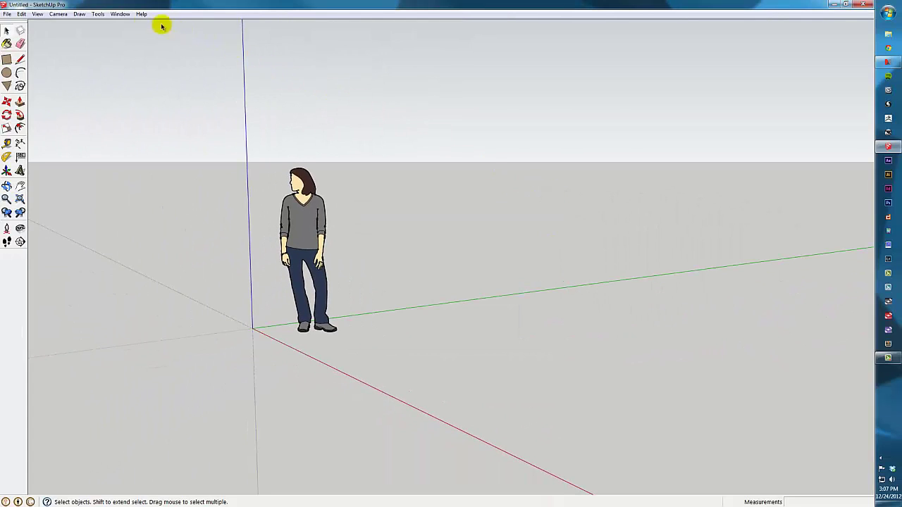
left_click(120, 13)
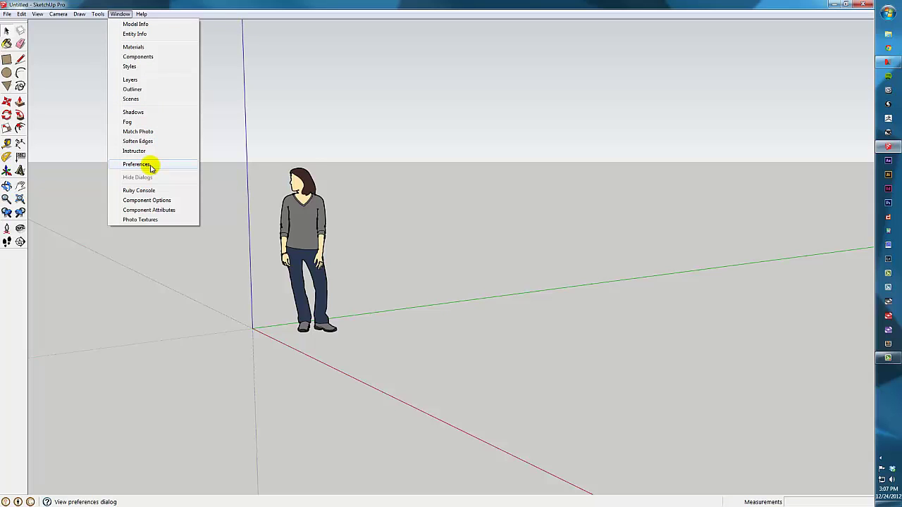
left_click(479, 248)
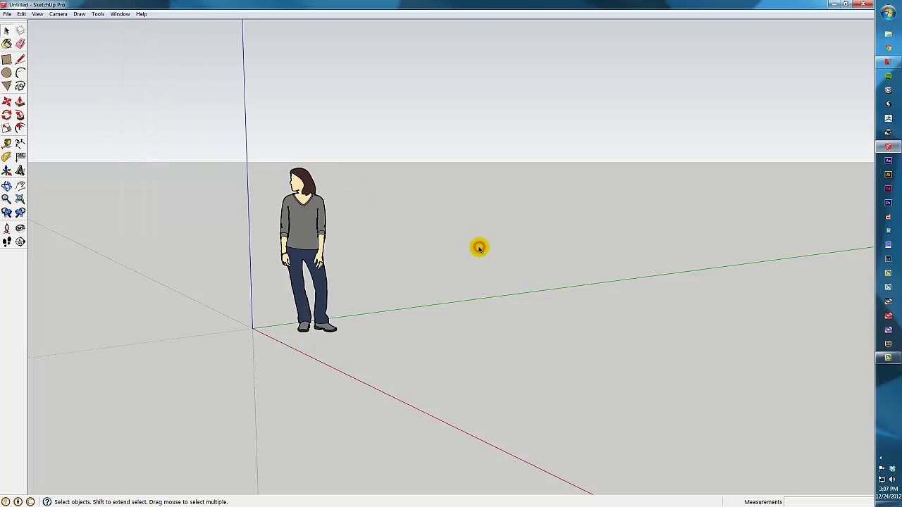